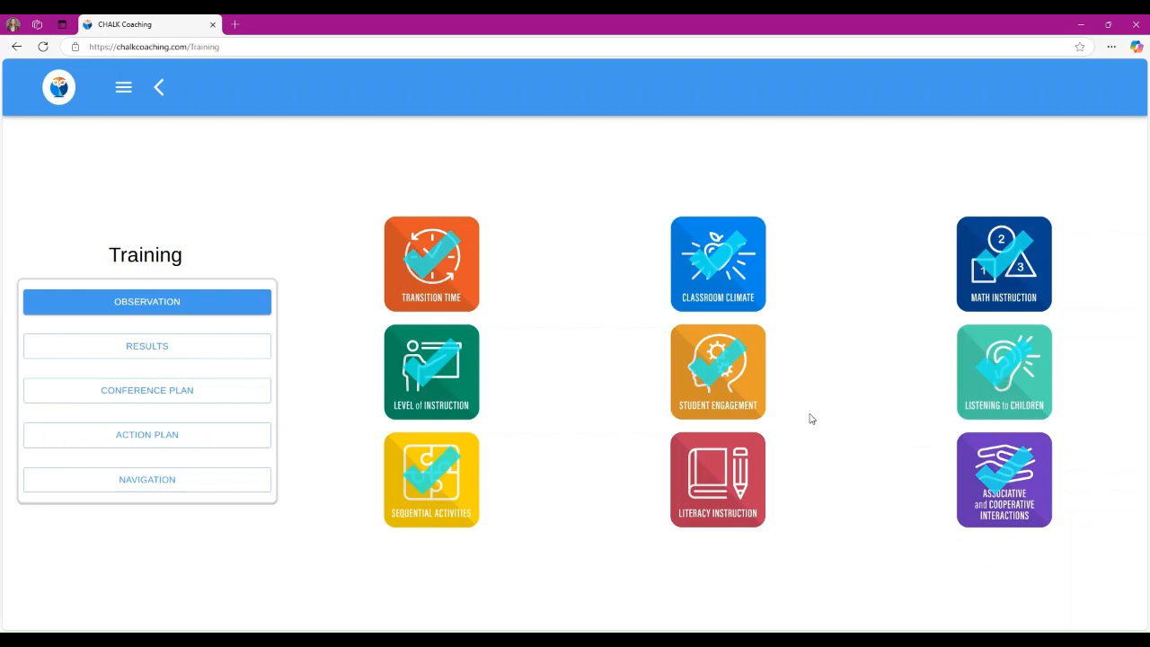
Open the Transition Time observation training and play its Concepts video.
click(454, 280)
click(709, 365)
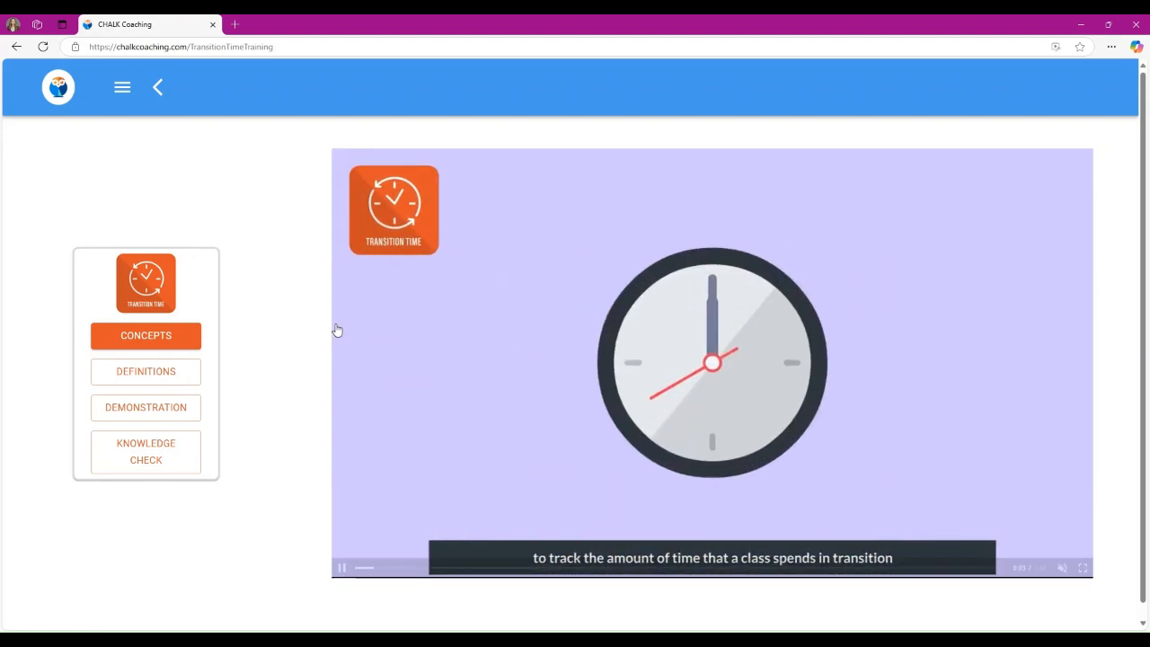
Browse the Coaching Resources, viewing the Coaching Best Practices and CHALK Crosswalks pages.
click(122, 87)
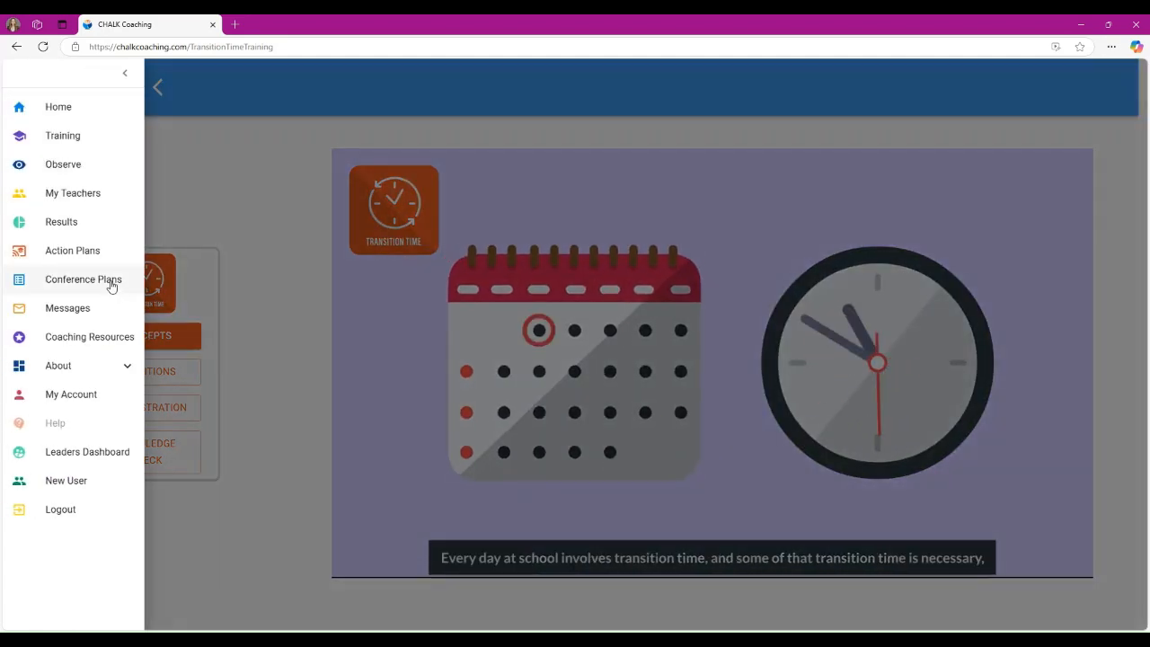
click(102, 342)
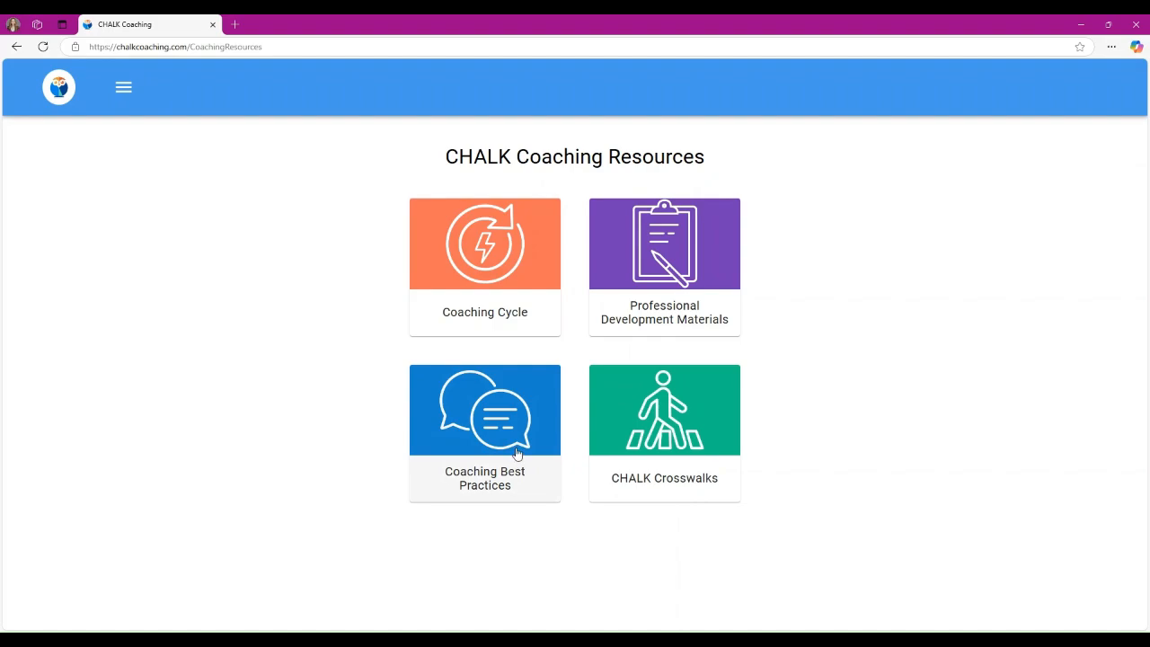
click(518, 453)
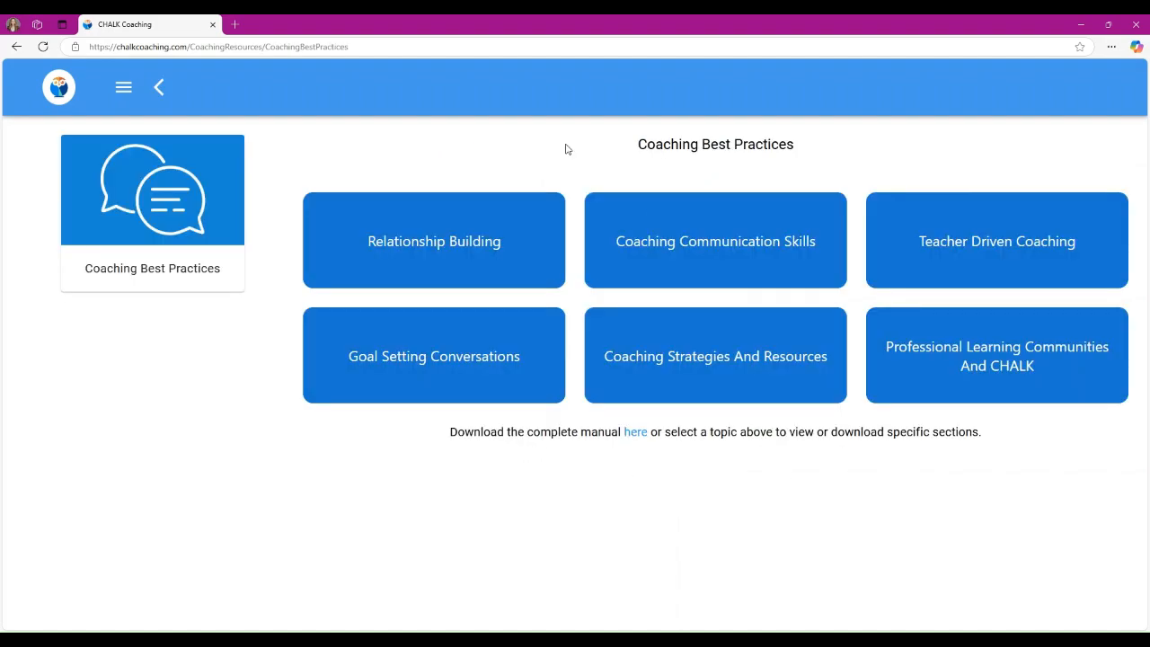
click(159, 87)
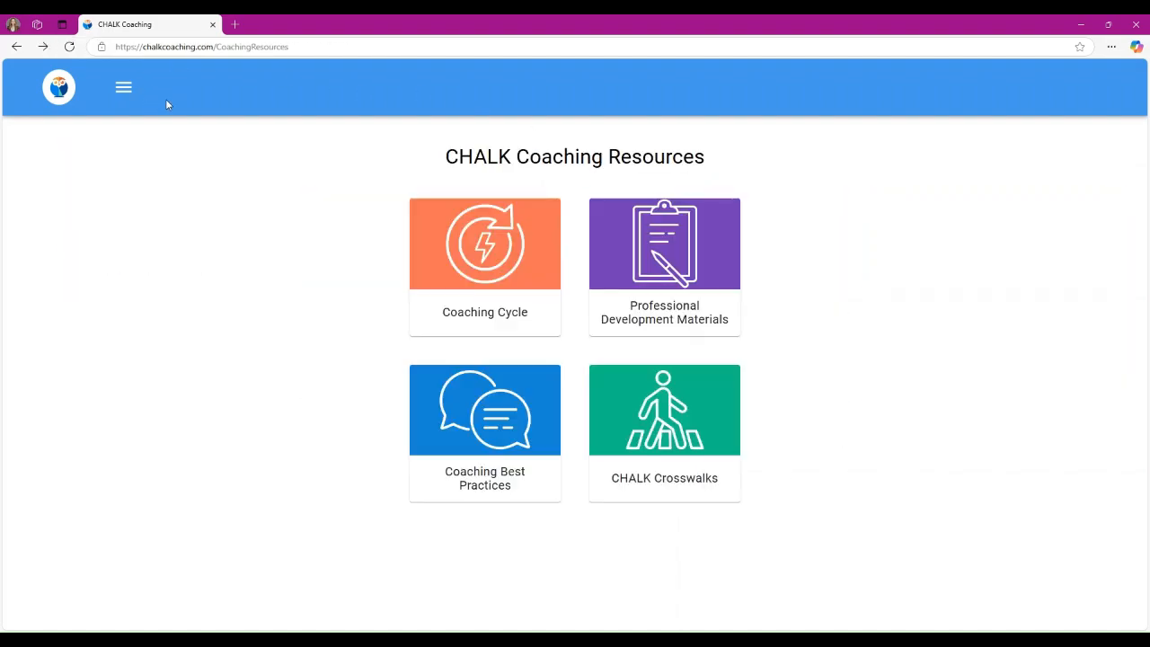
click(662, 465)
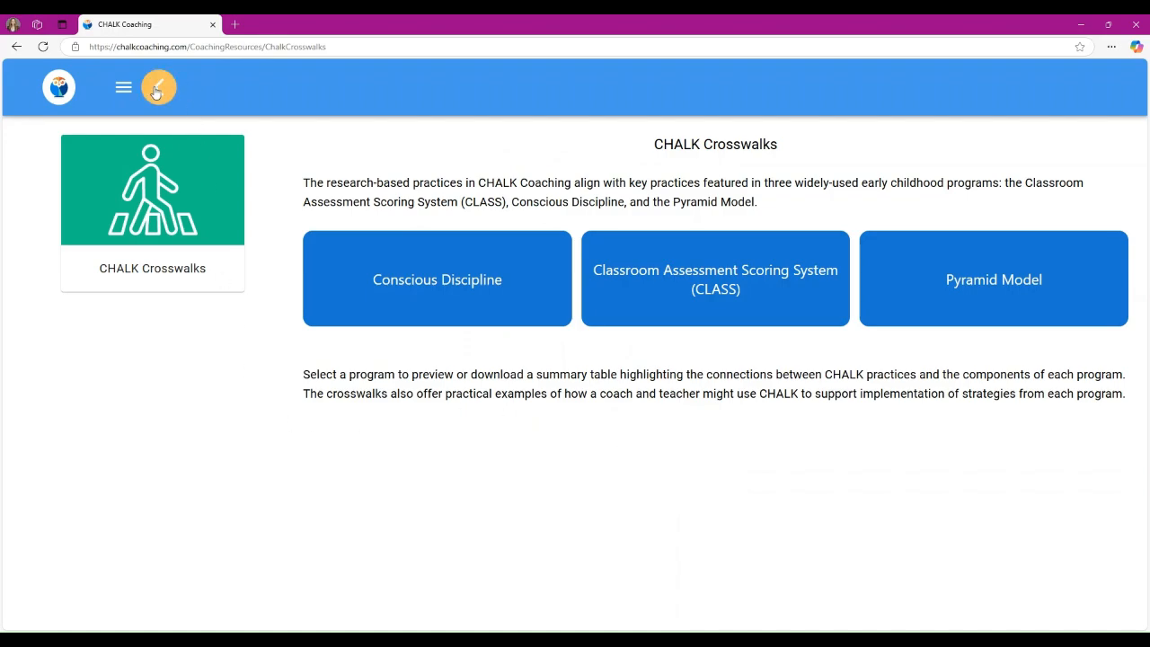
click(156, 88)
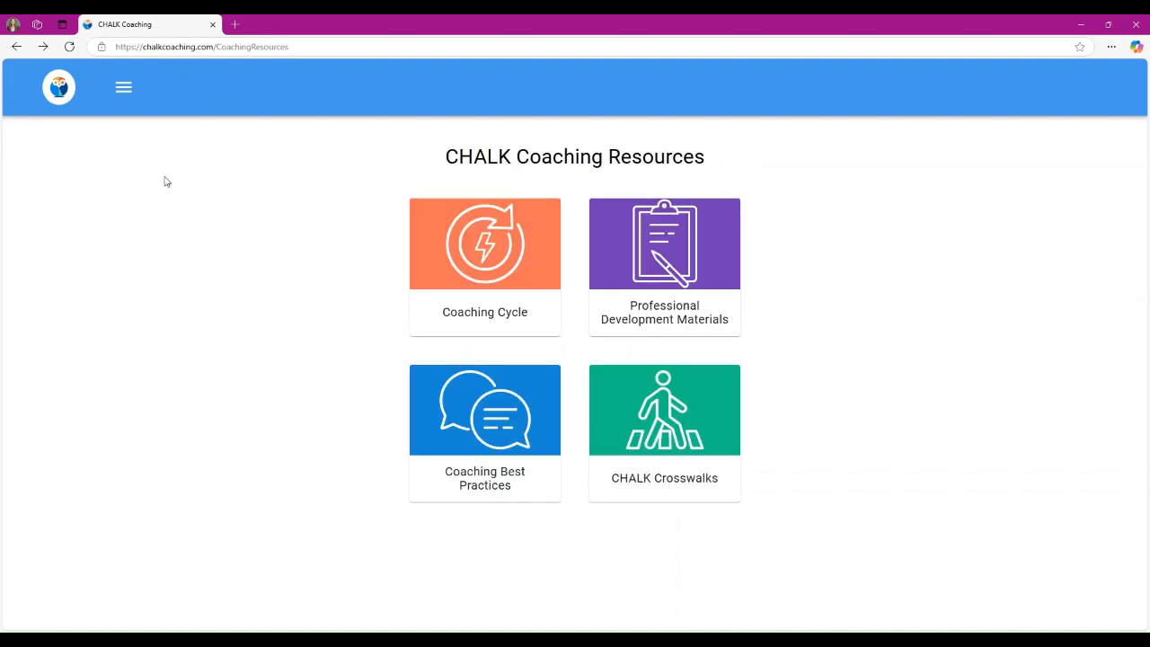
Begin a Transition Time observation for Video Coding Teacher.
click(123, 89)
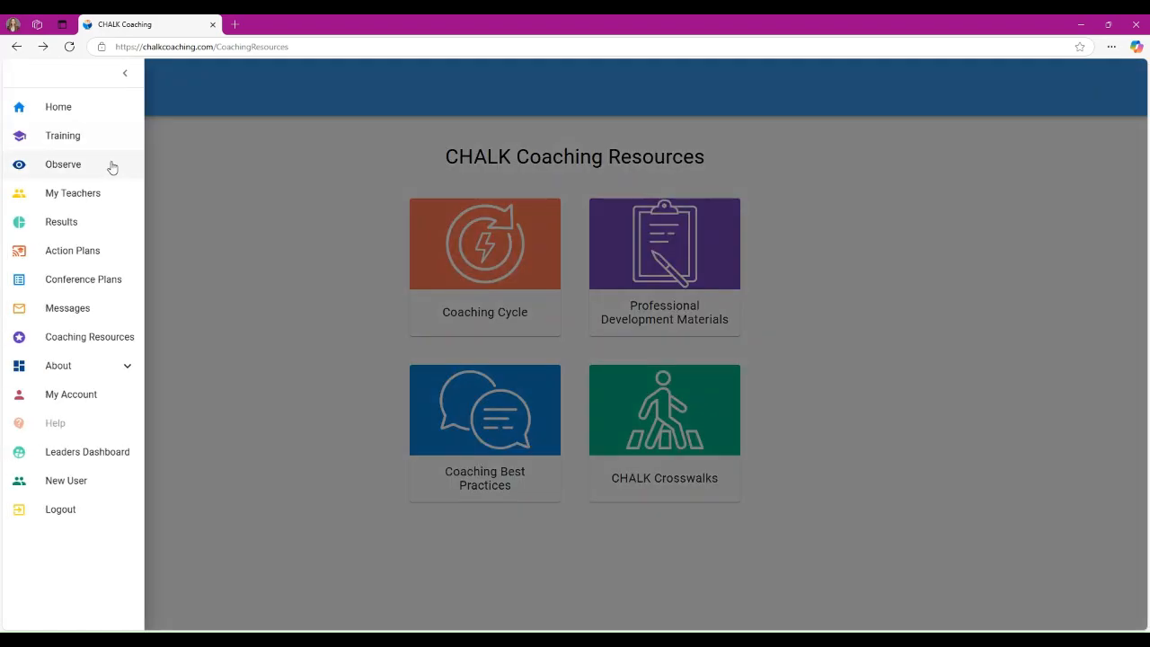
click(77, 175)
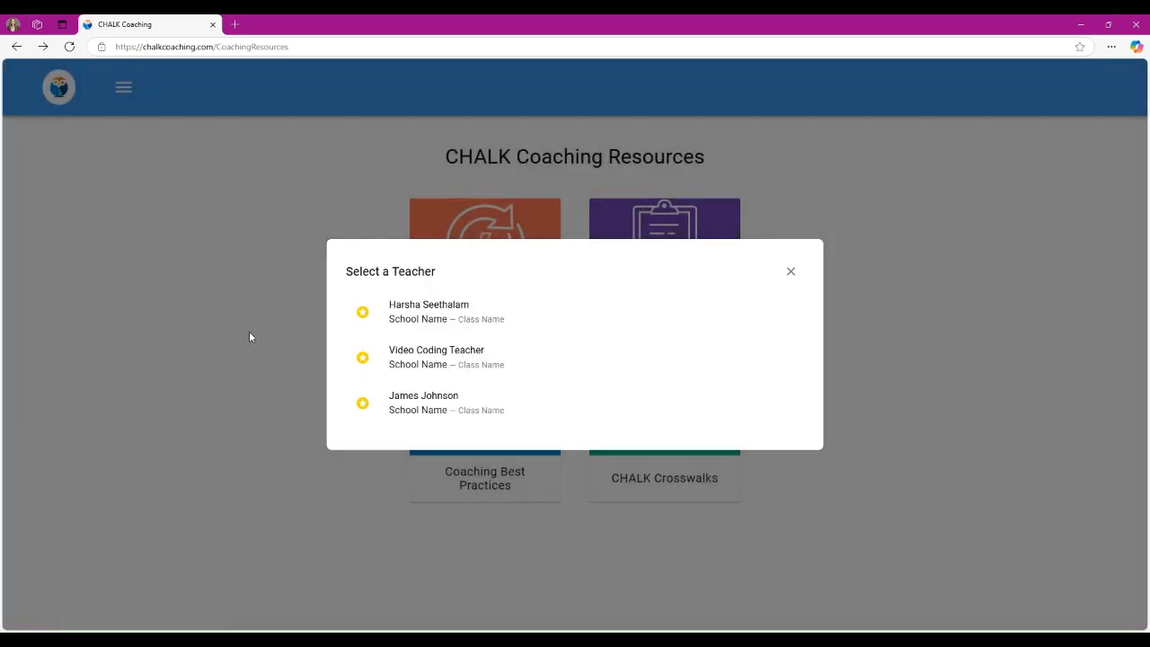
click(421, 366)
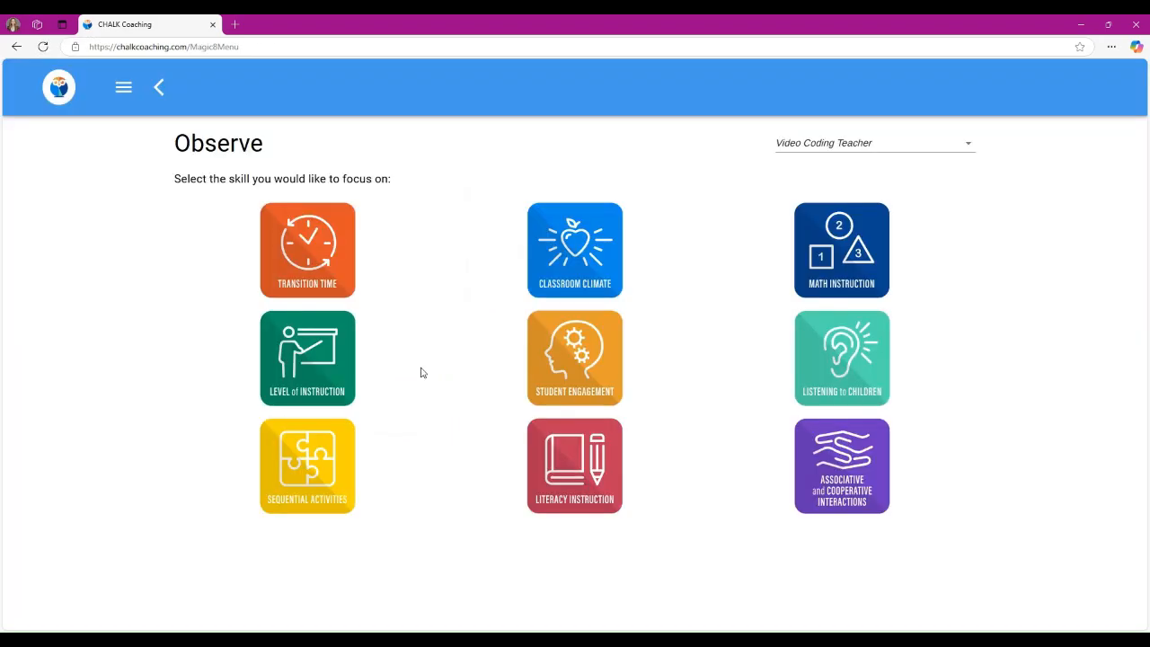
click(315, 261)
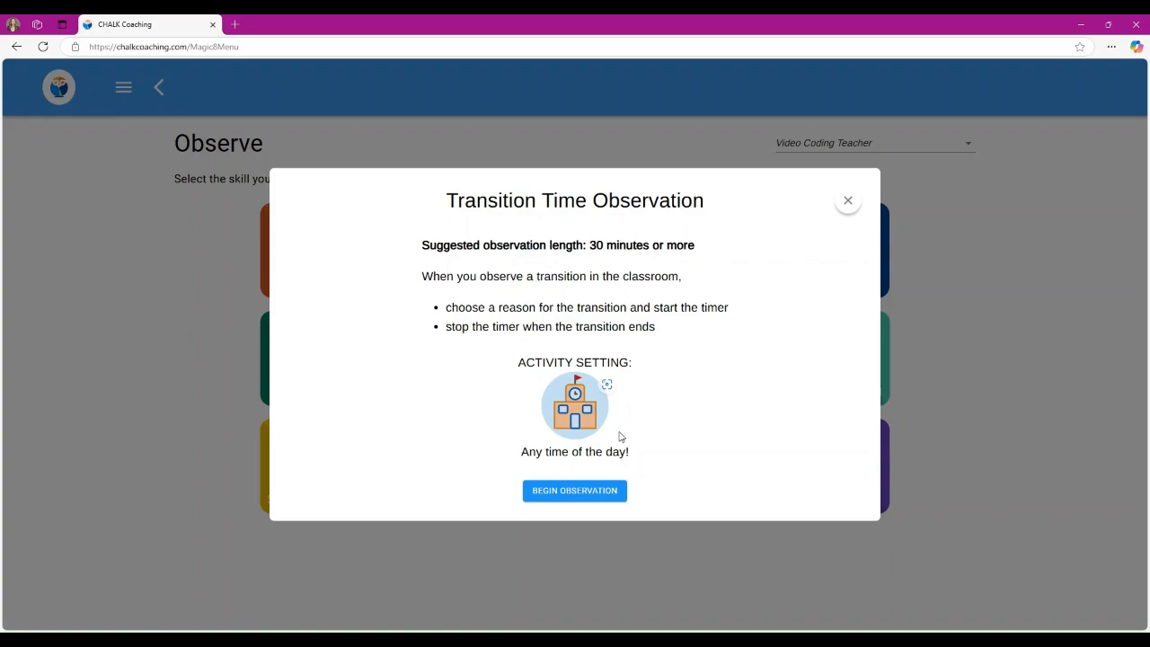
click(604, 493)
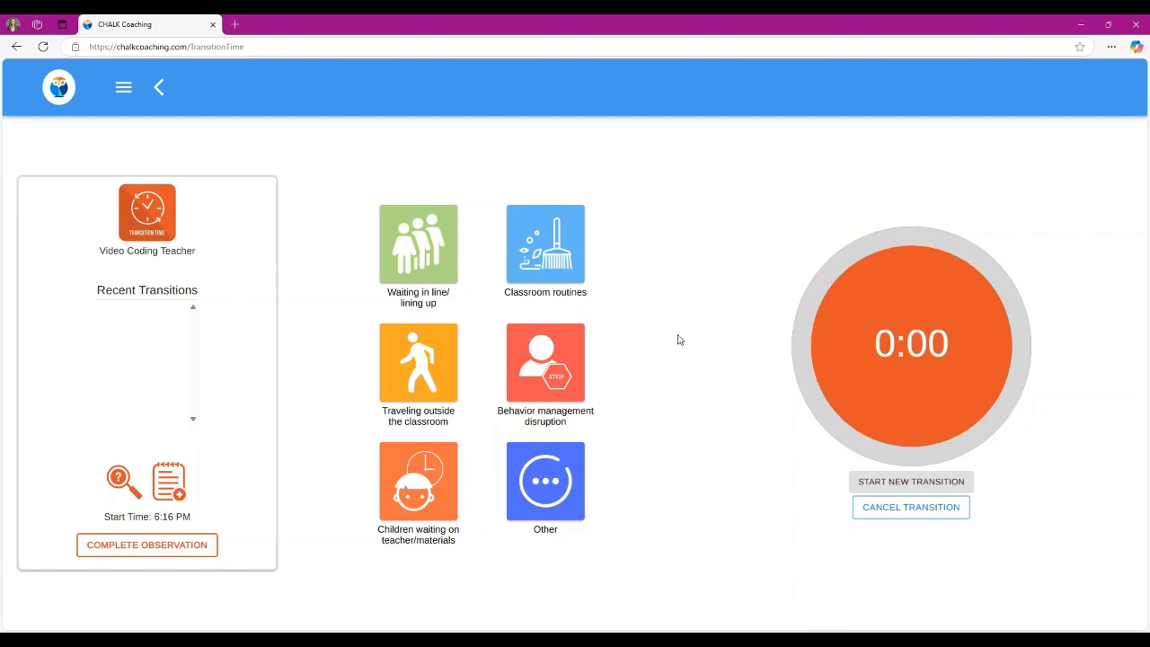
Time a "Waiting in line/lining up" transition for about 11 seconds and end it.
click(422, 244)
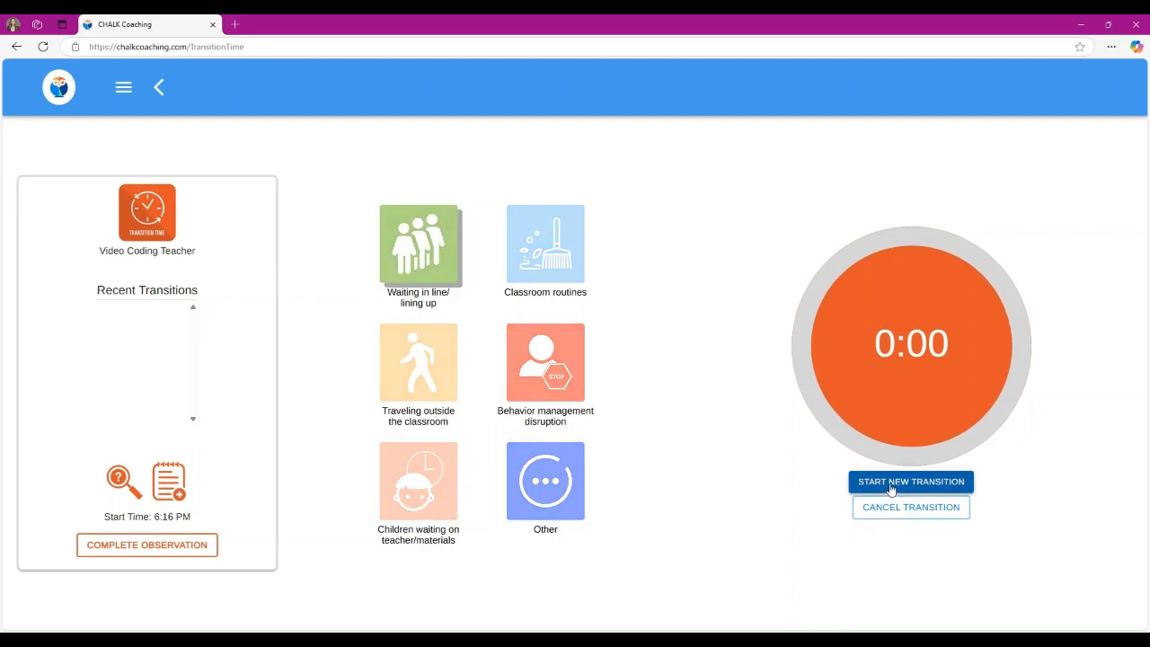
click(891, 486)
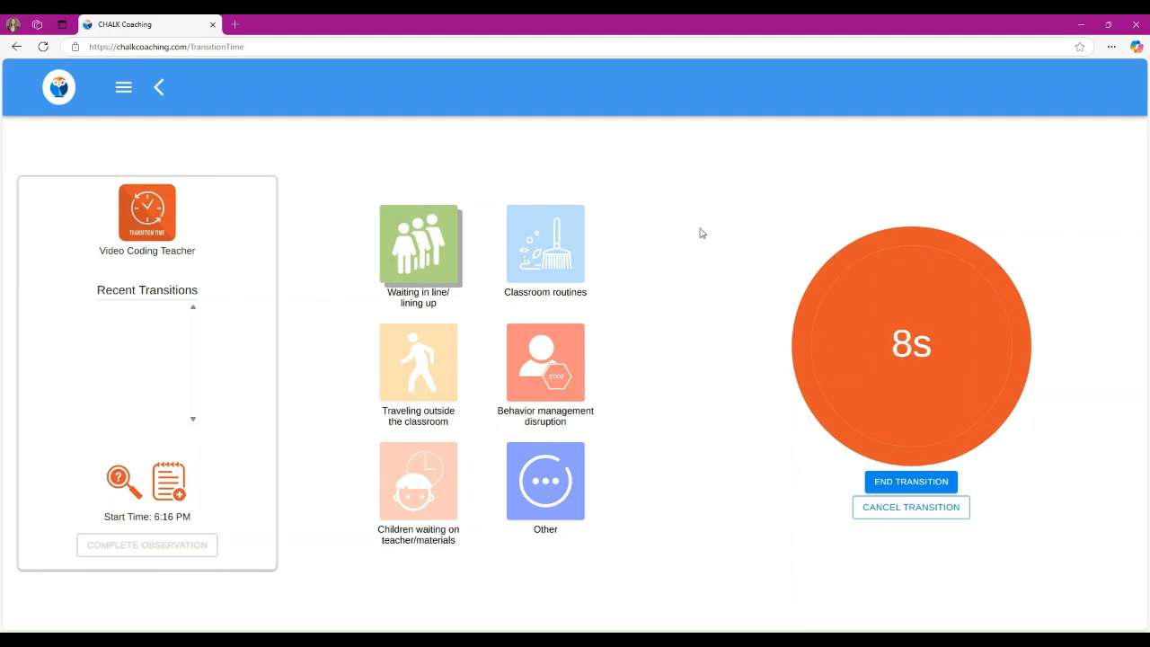
click(891, 481)
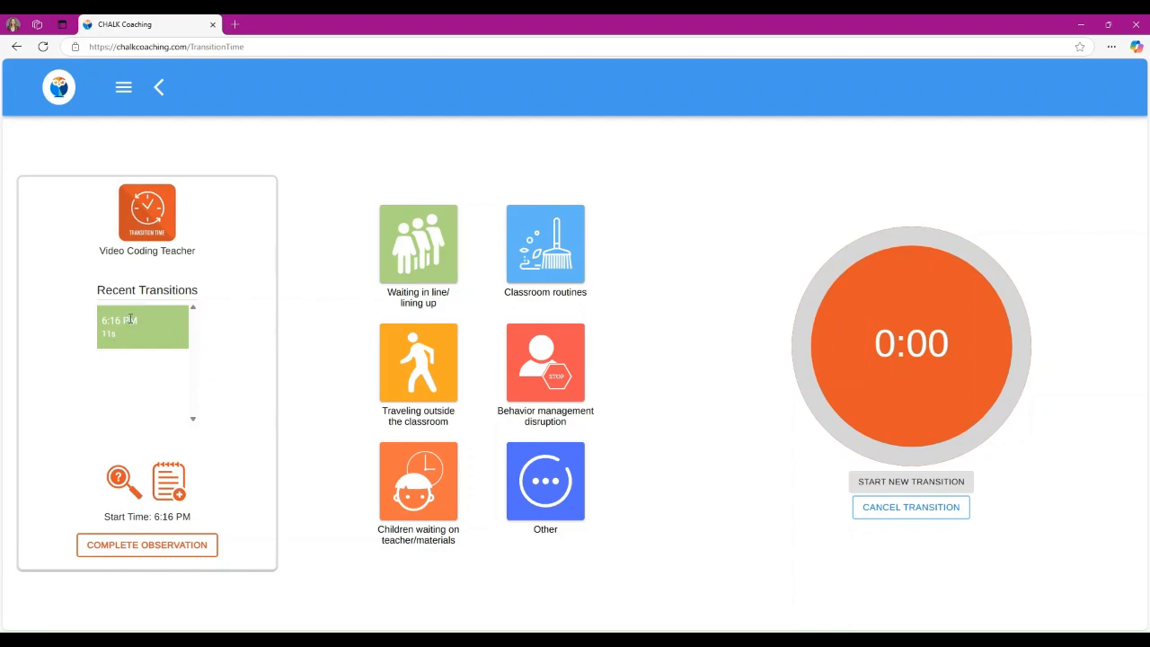
View the Transition Time notes form and the Reducing Transitions reference, closing each without adding anything.
click(177, 497)
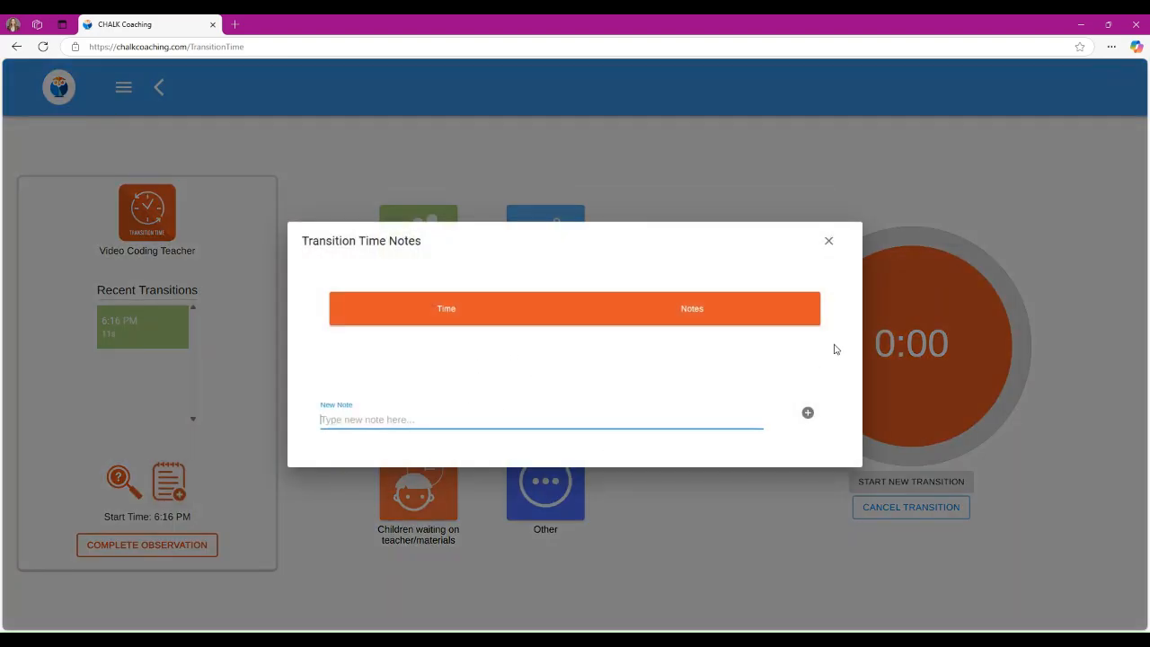
click(829, 244)
click(120, 480)
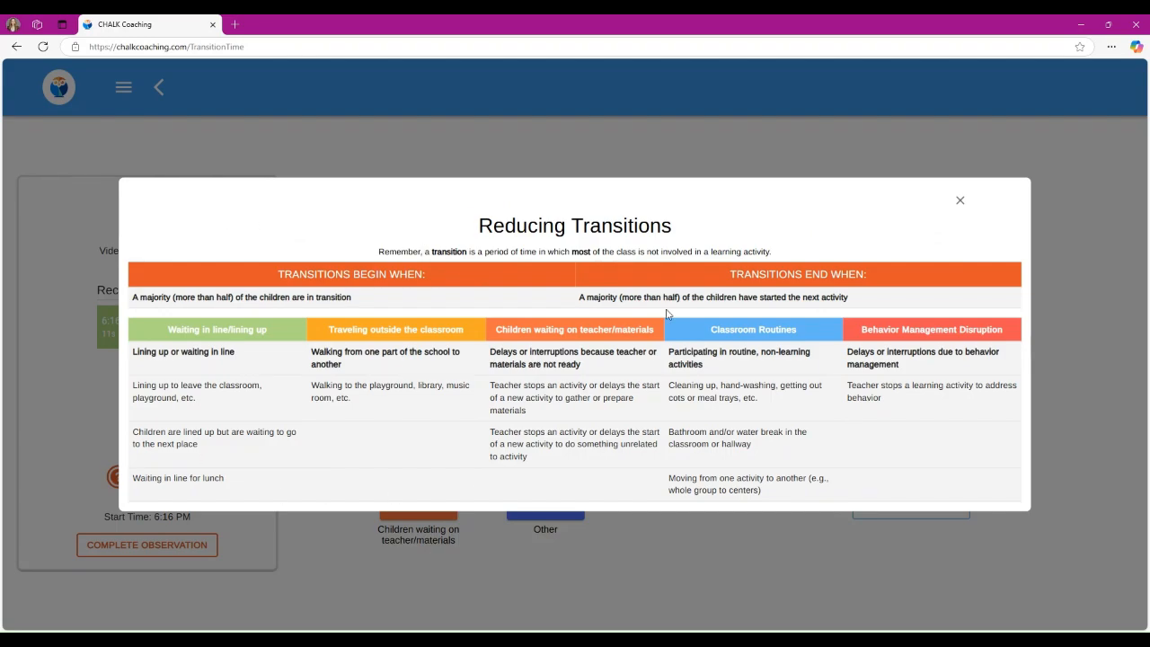
click(959, 202)
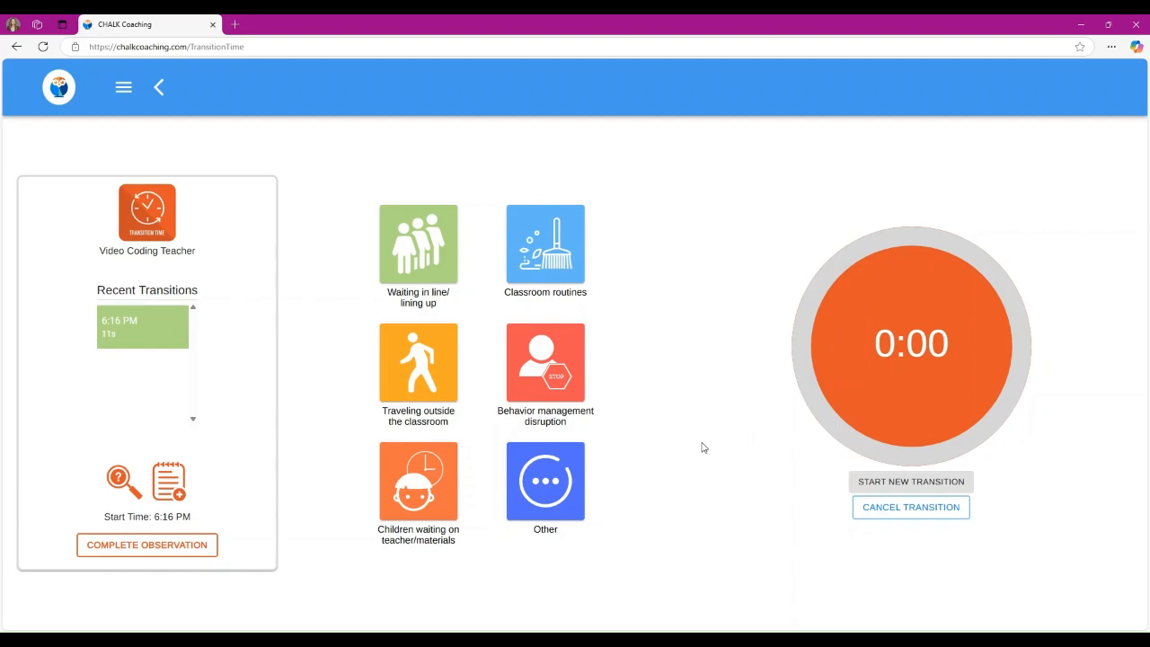
Time a "Children waiting on teacher/materials" transition for about 9 seconds, then complete the observation.
click(393, 483)
click(869, 485)
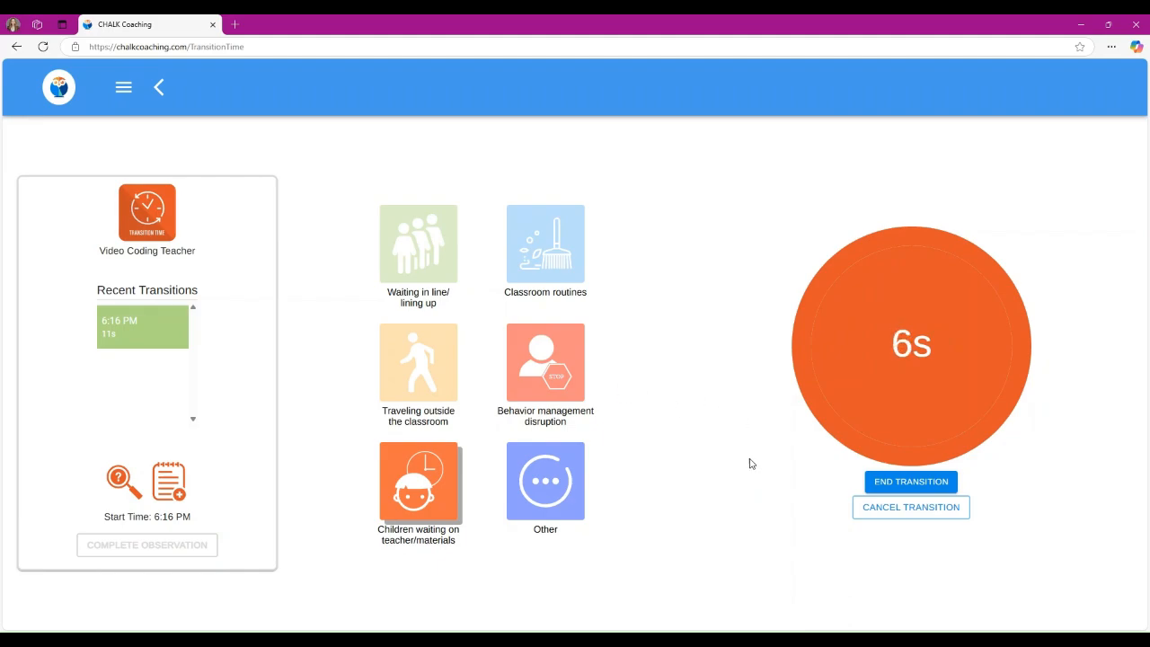
click(909, 484)
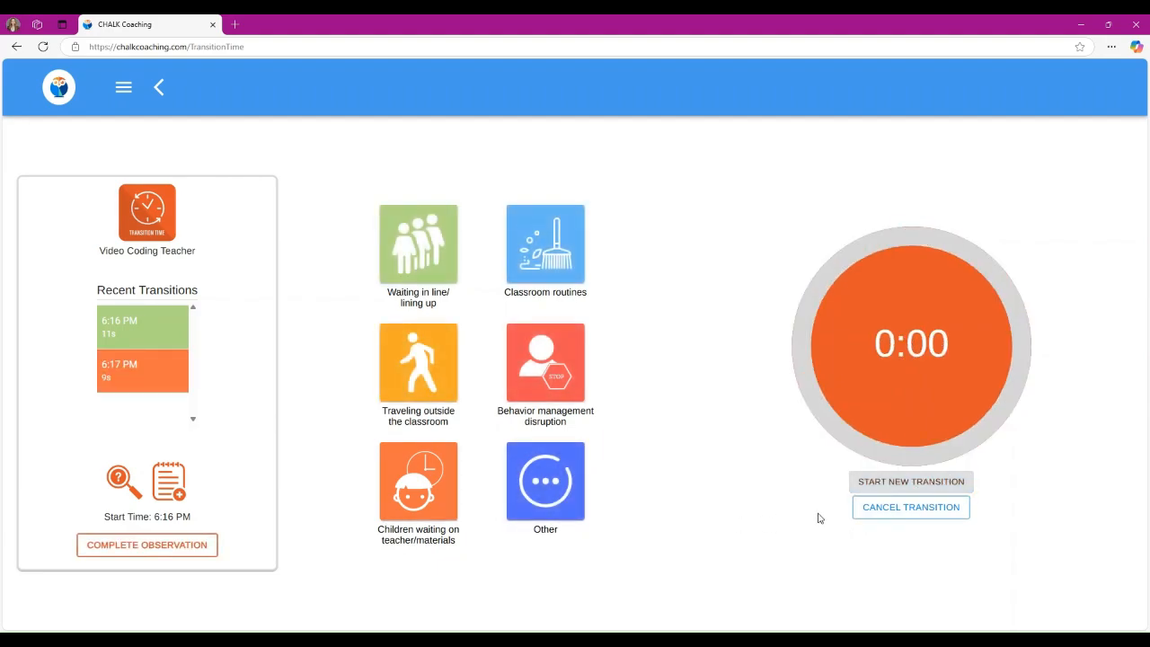
click(180, 548)
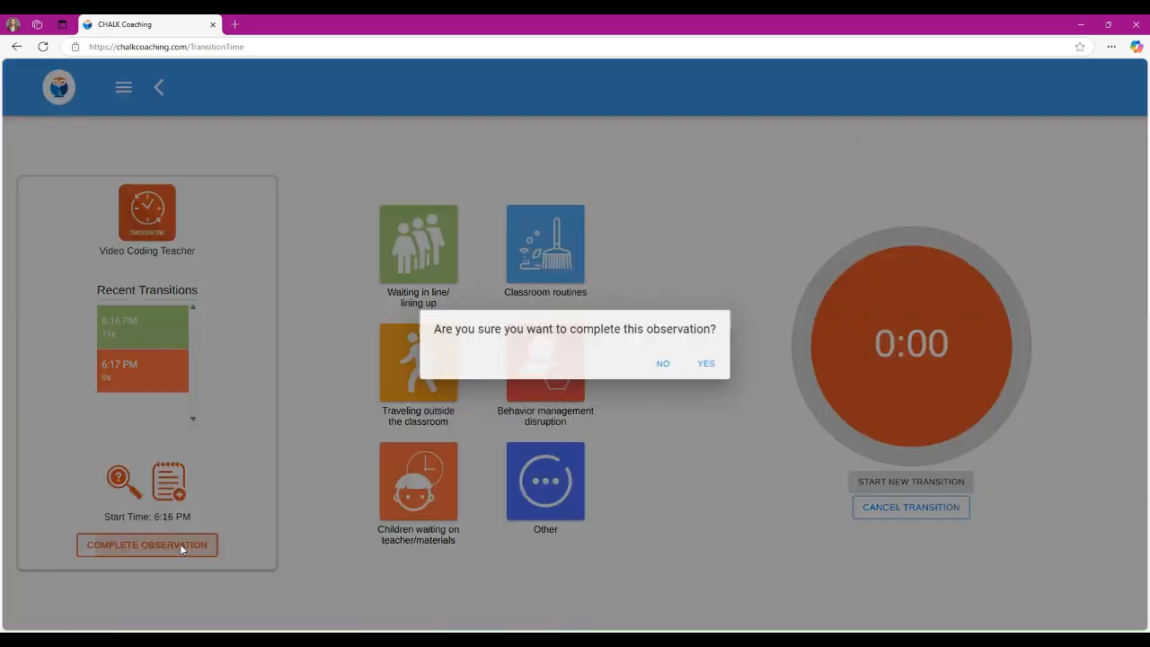
click(705, 367)
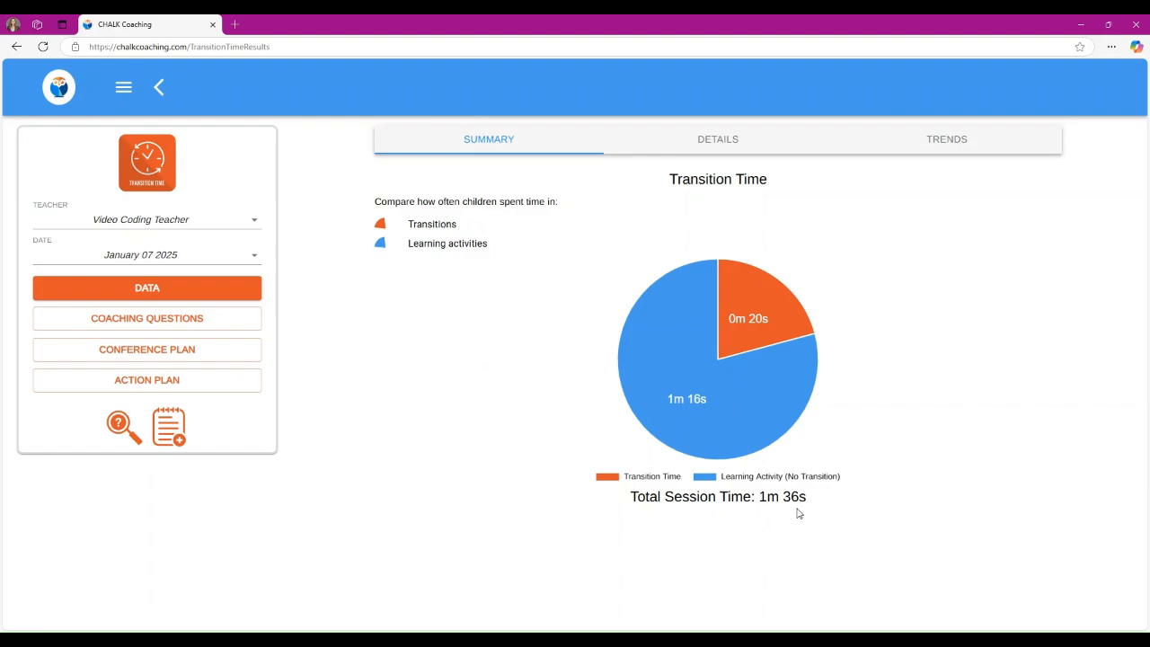
Review the observation's summary pie chart and the detailed Transition Types chart, checking the Waiting in Line time.
mouse_move(696, 378)
mouse_move(788, 304)
click(733, 145)
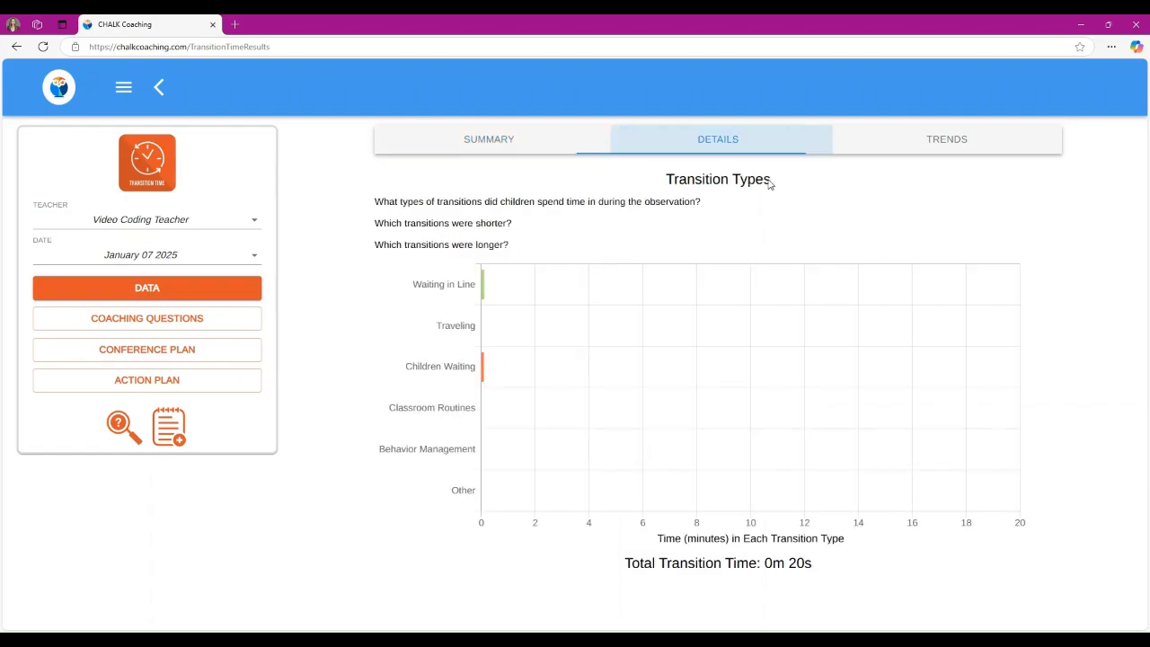
mouse_move(486, 285)
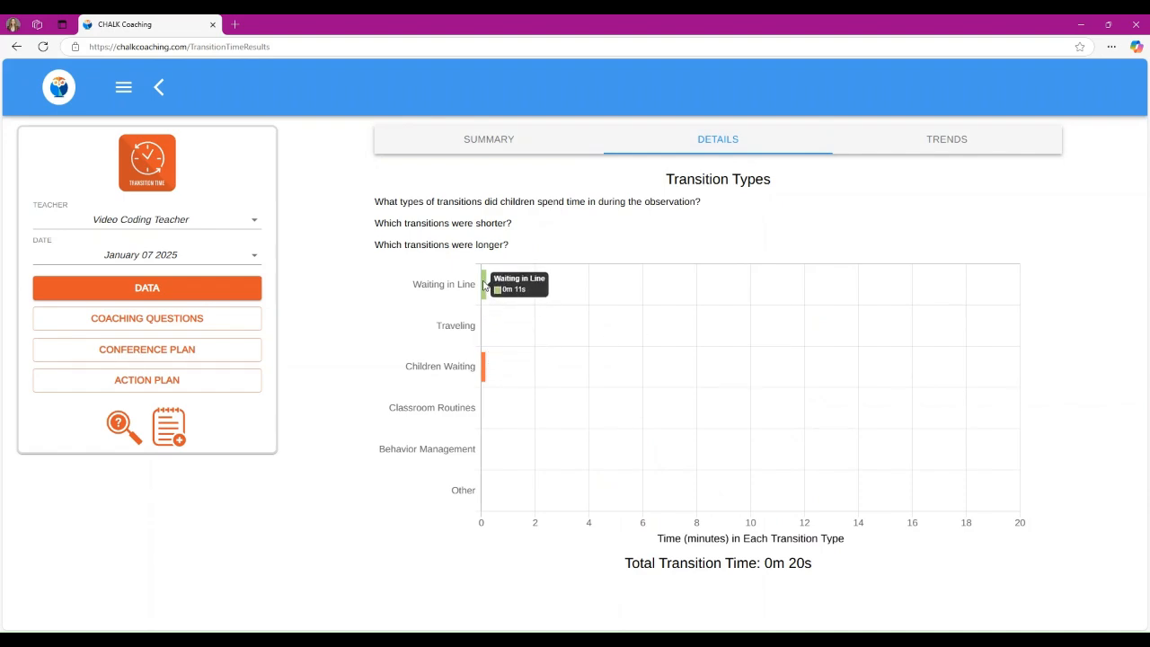
Show the Transition Time trends with only the Waiting in Line series, hiding all the others.
click(947, 145)
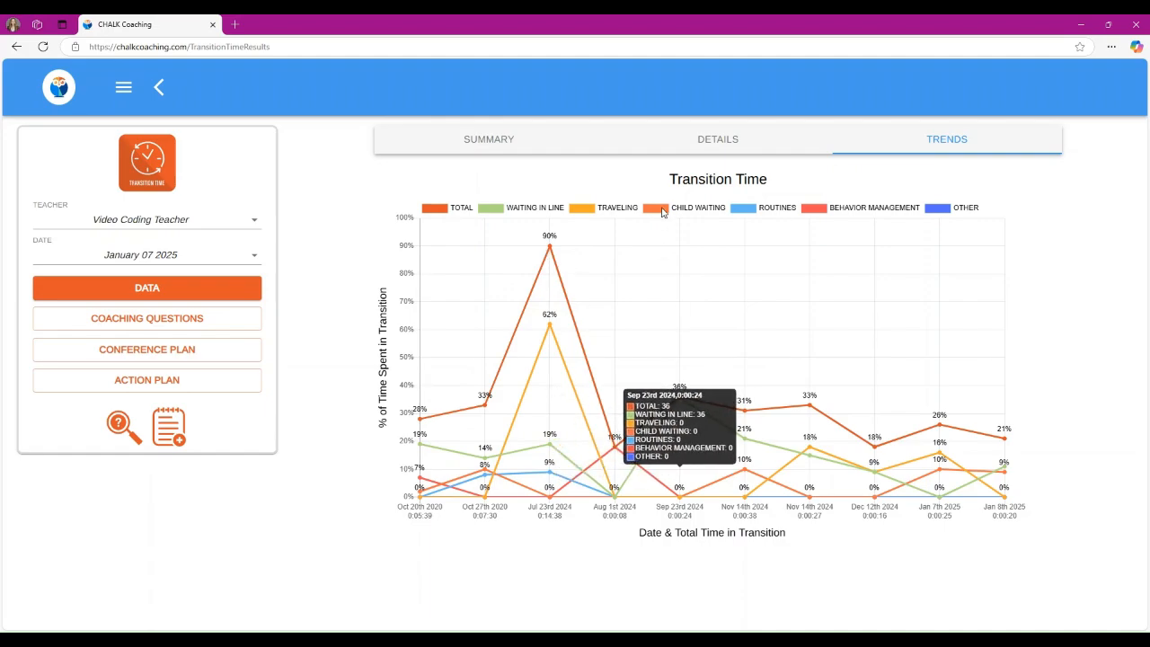
click(451, 211)
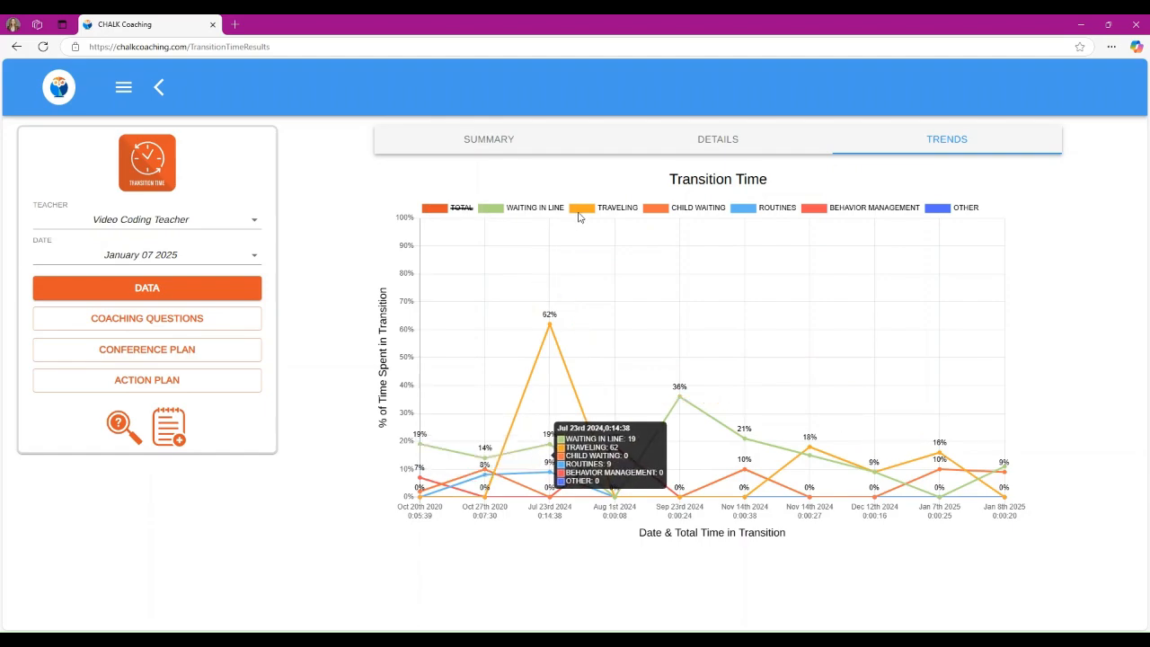
click(613, 209)
click(696, 208)
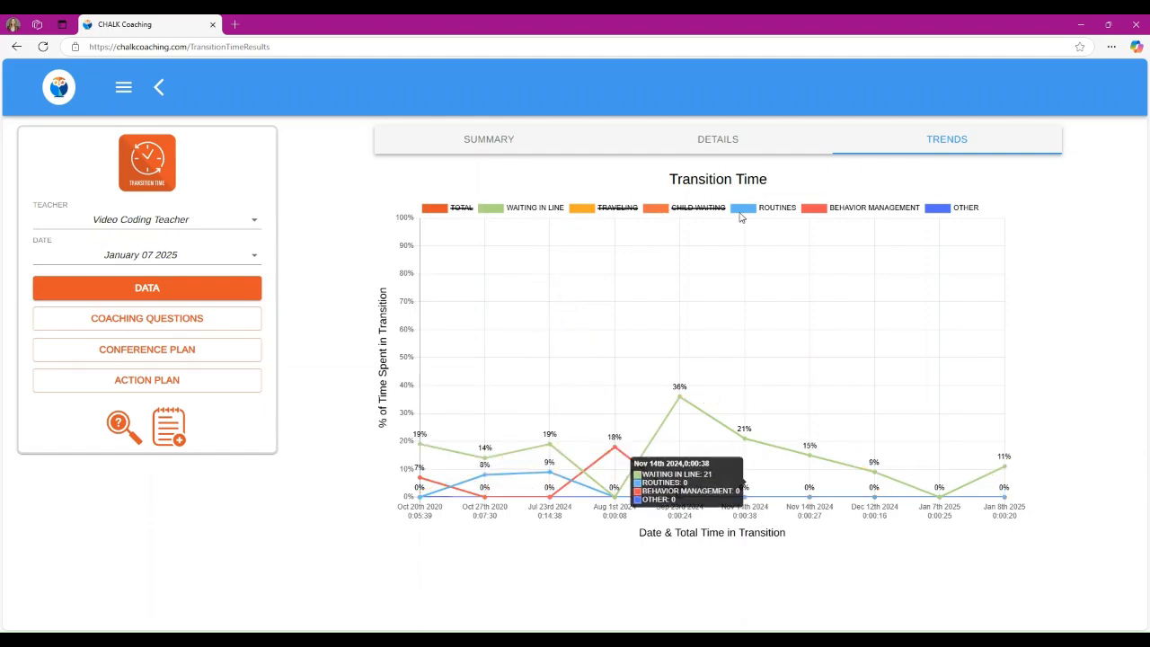
click(739, 212)
click(819, 214)
click(941, 213)
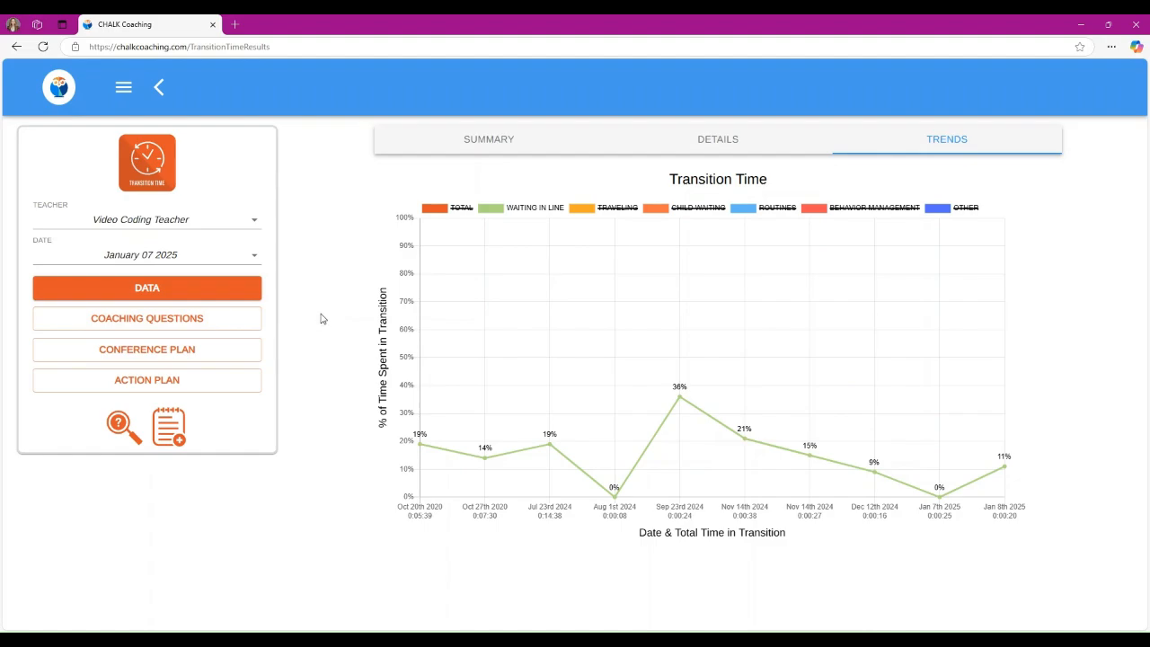
Review the Waiting in Line coaching questions under Line-up Process, Child Engagement and Causes for Waiting.
click(186, 326)
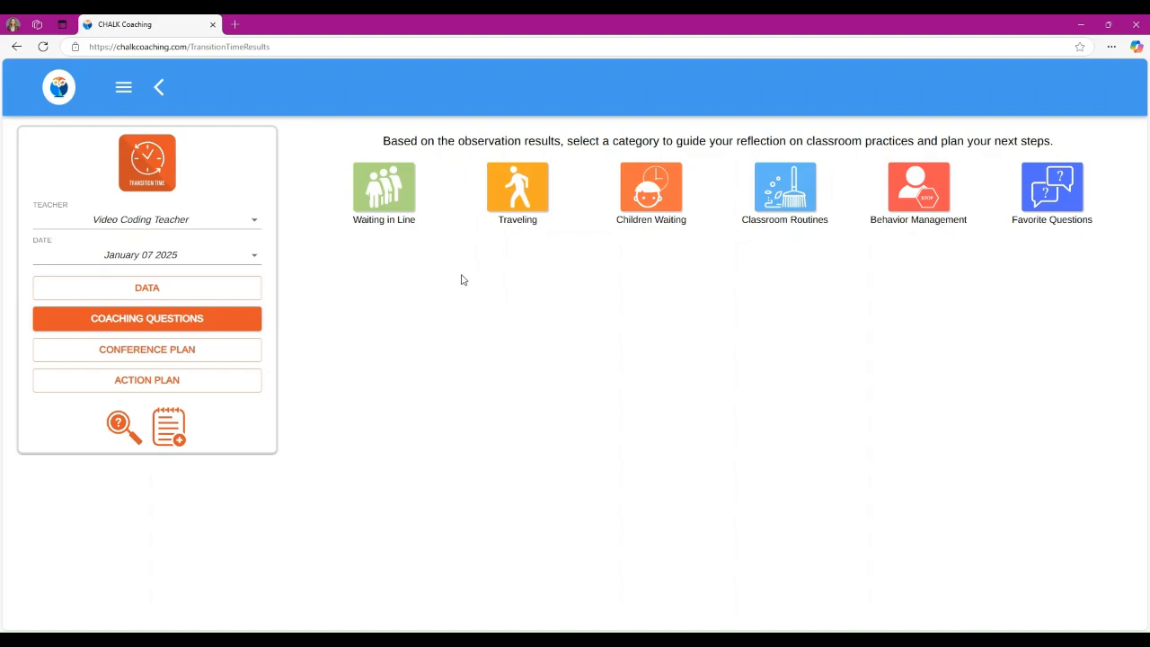
click(384, 197)
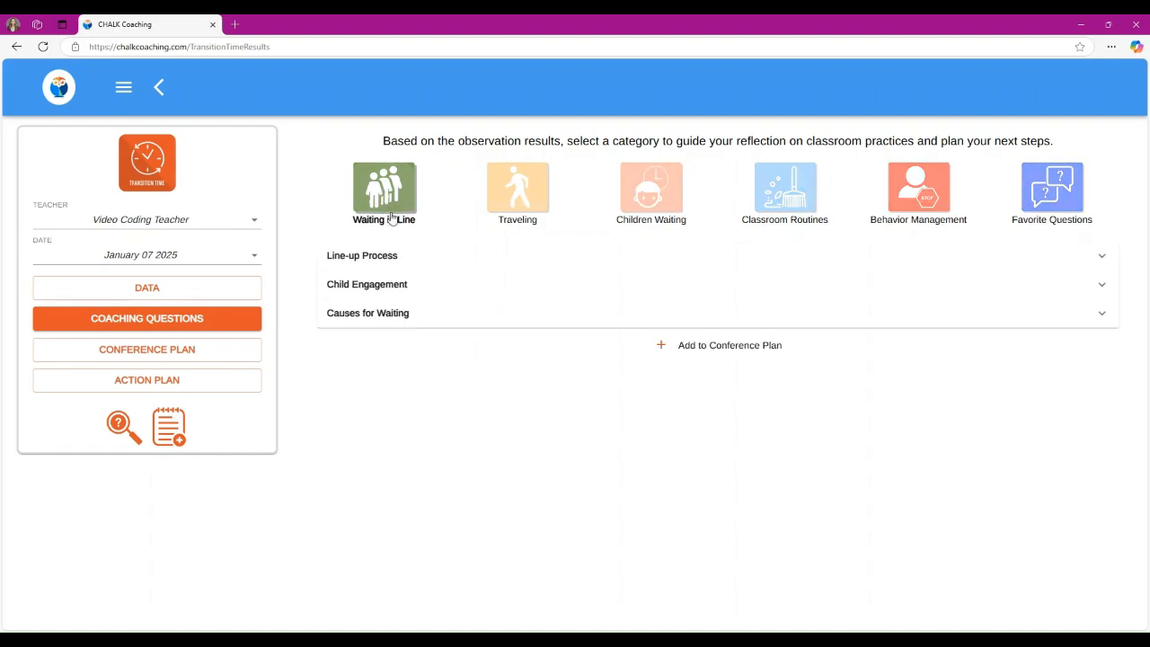
click(1104, 257)
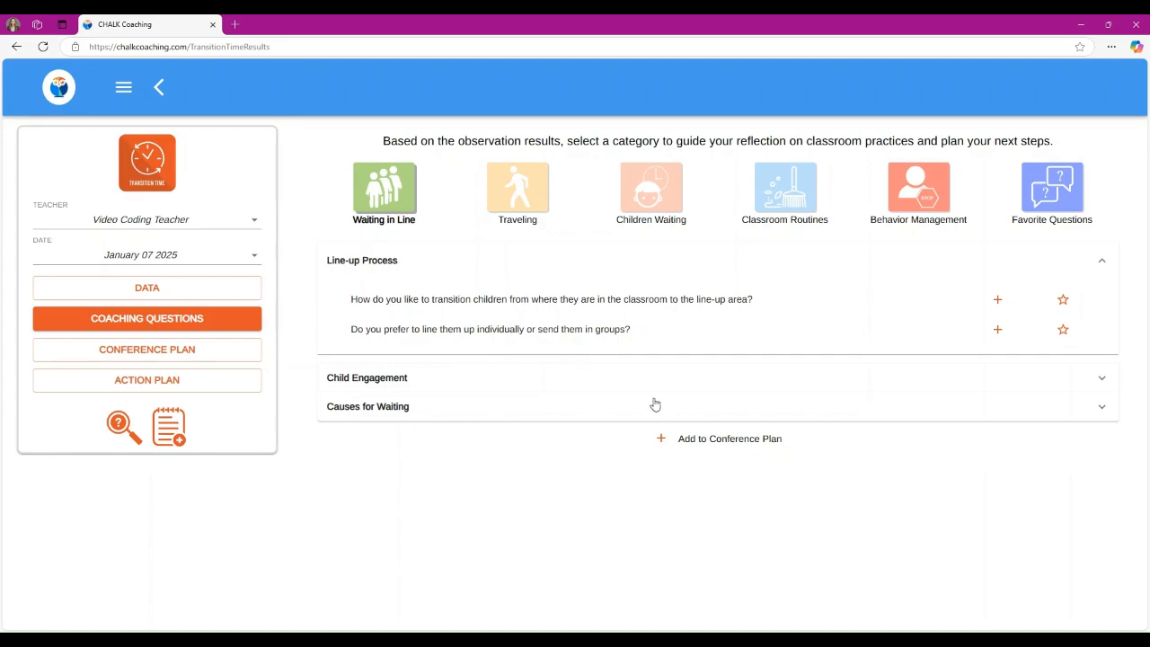
click(1101, 381)
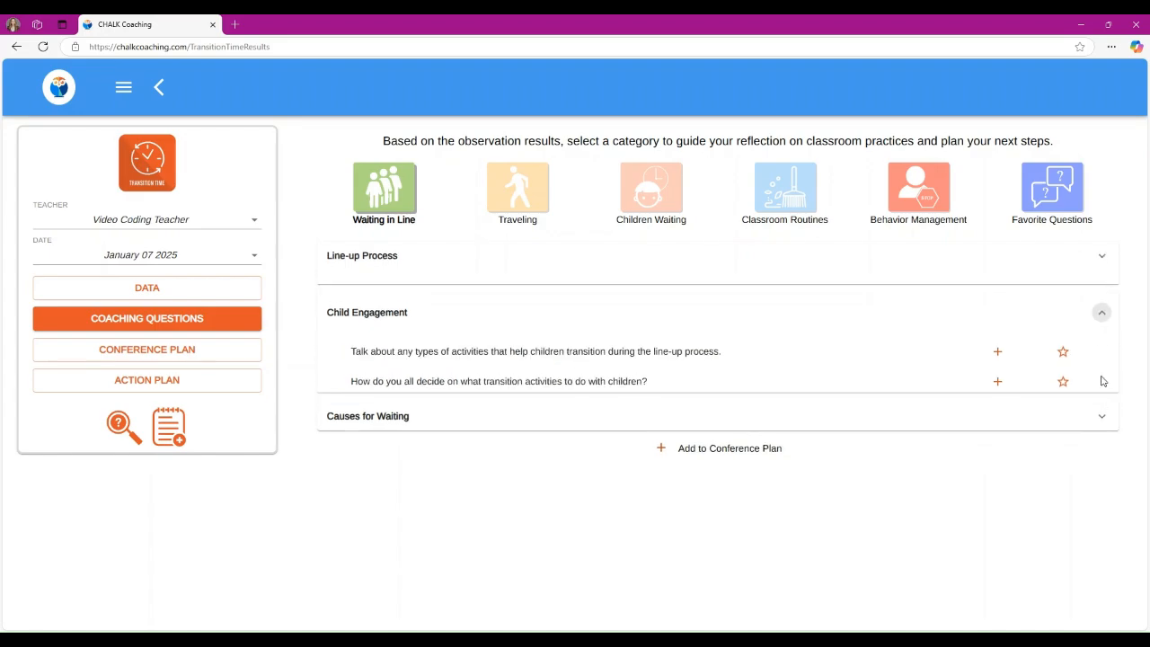
click(1103, 418)
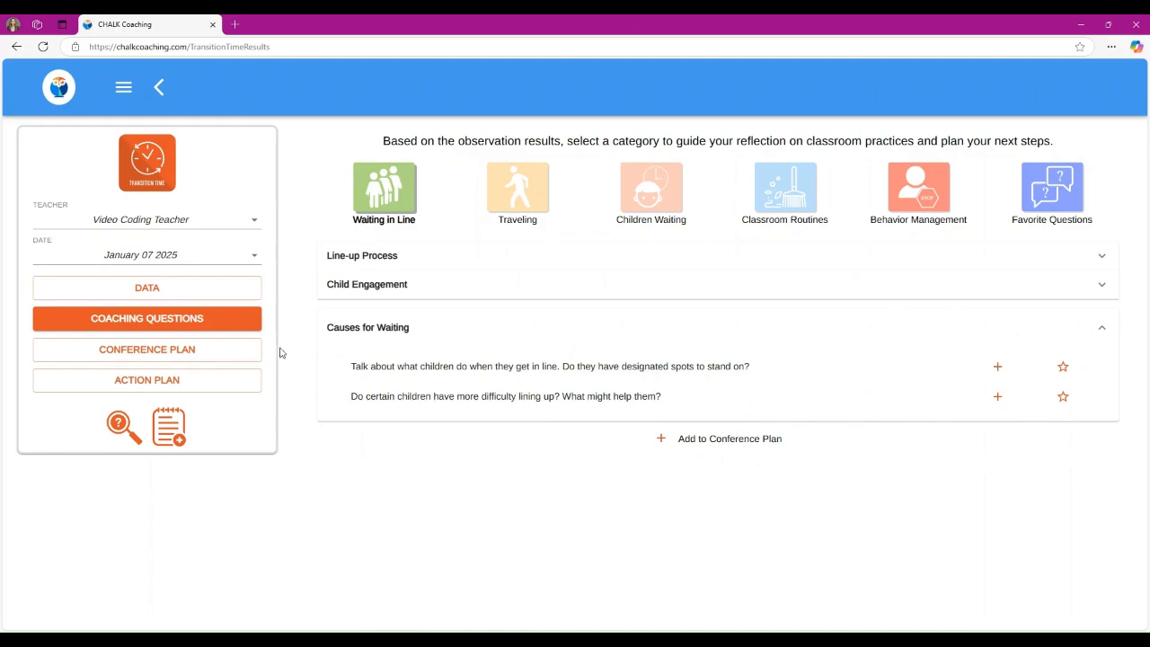
View the observation's conference plan and check the notes recorded during the observation.
click(186, 355)
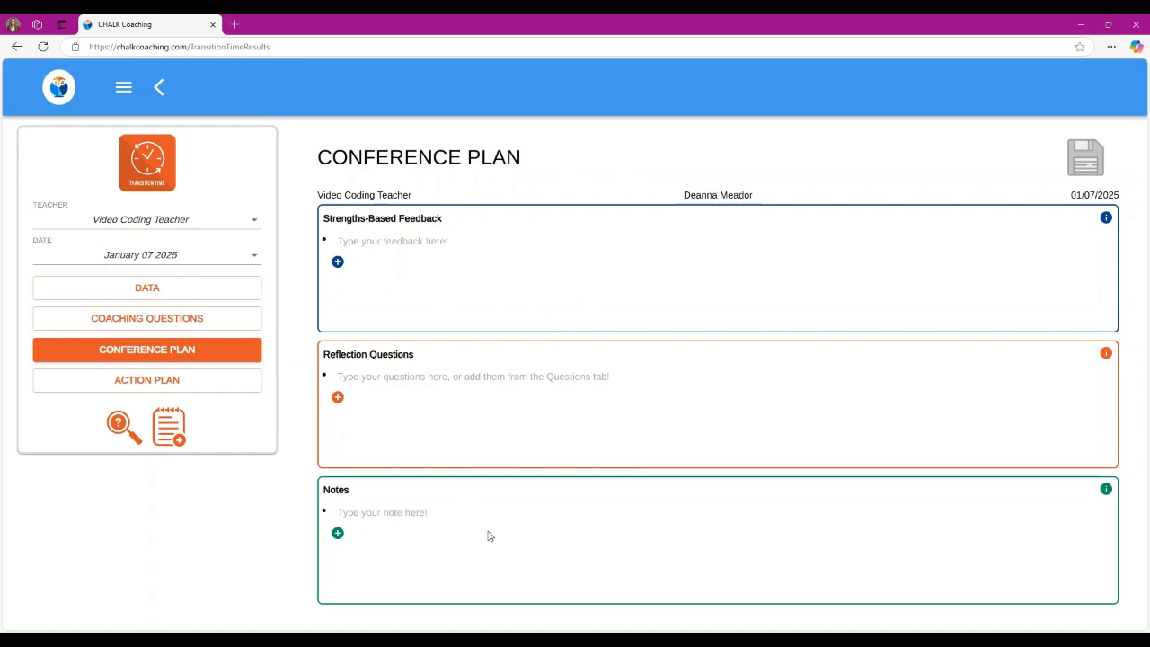
click(173, 440)
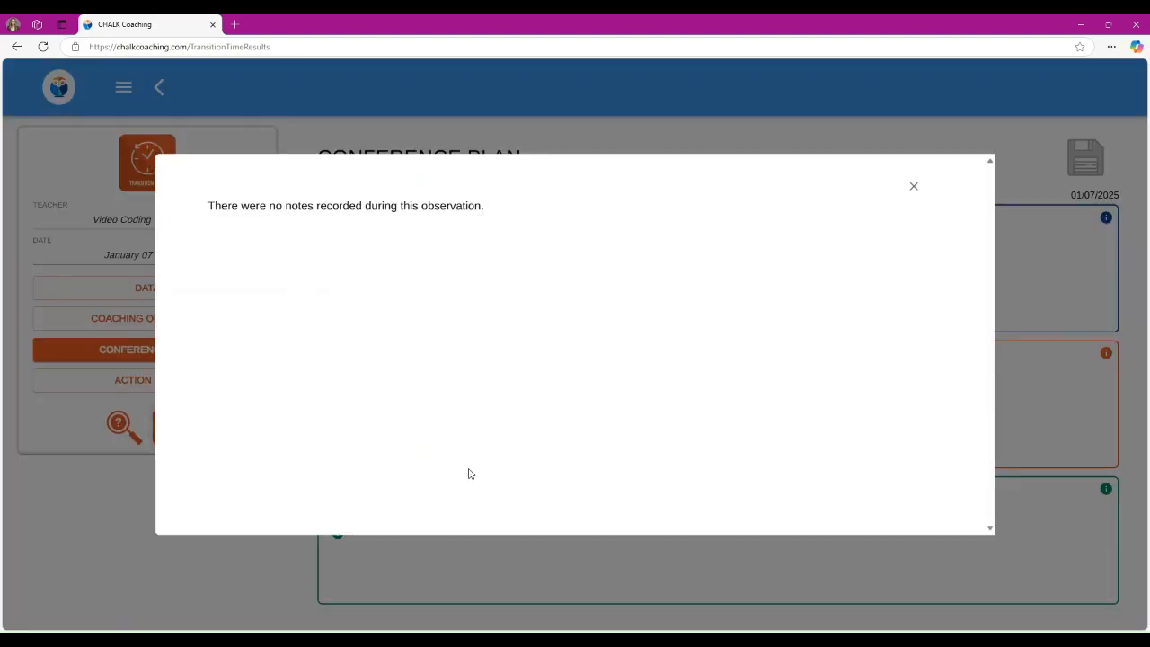
click(914, 189)
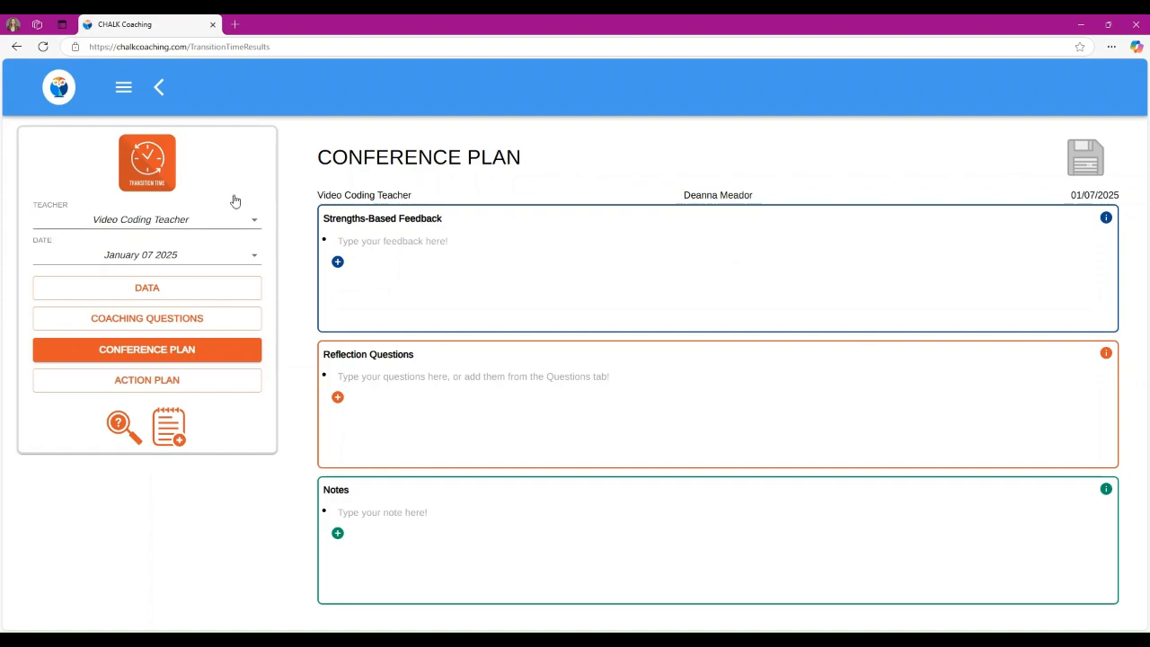
View the Transition Time action plan, then return to the home page.
click(166, 389)
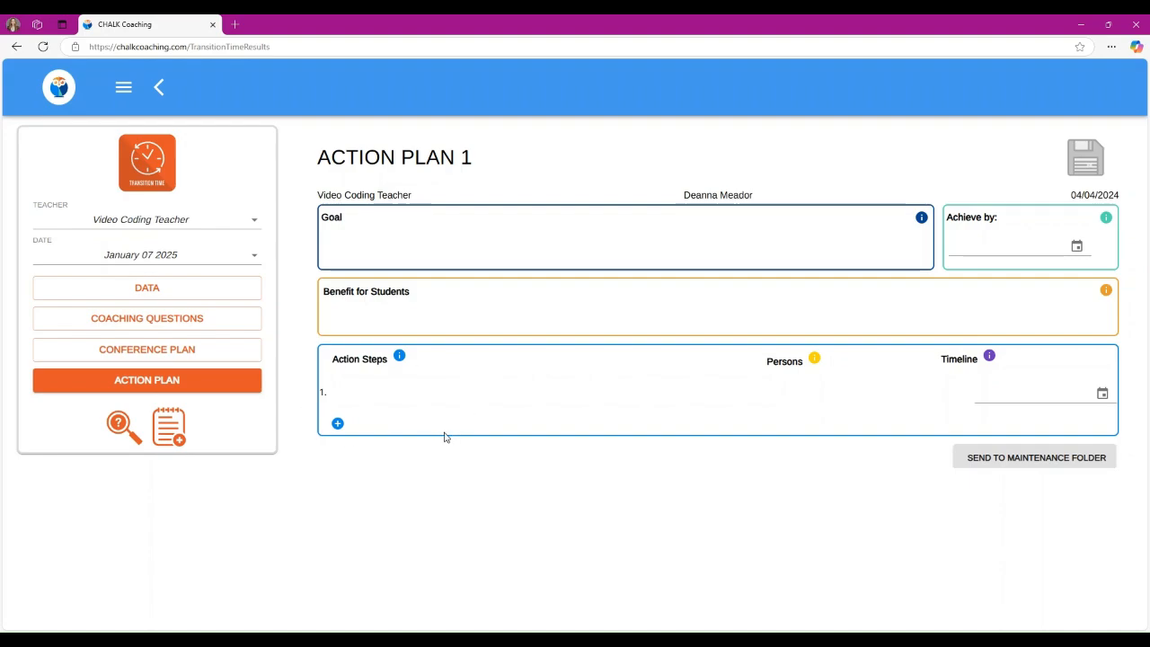
click(124, 87)
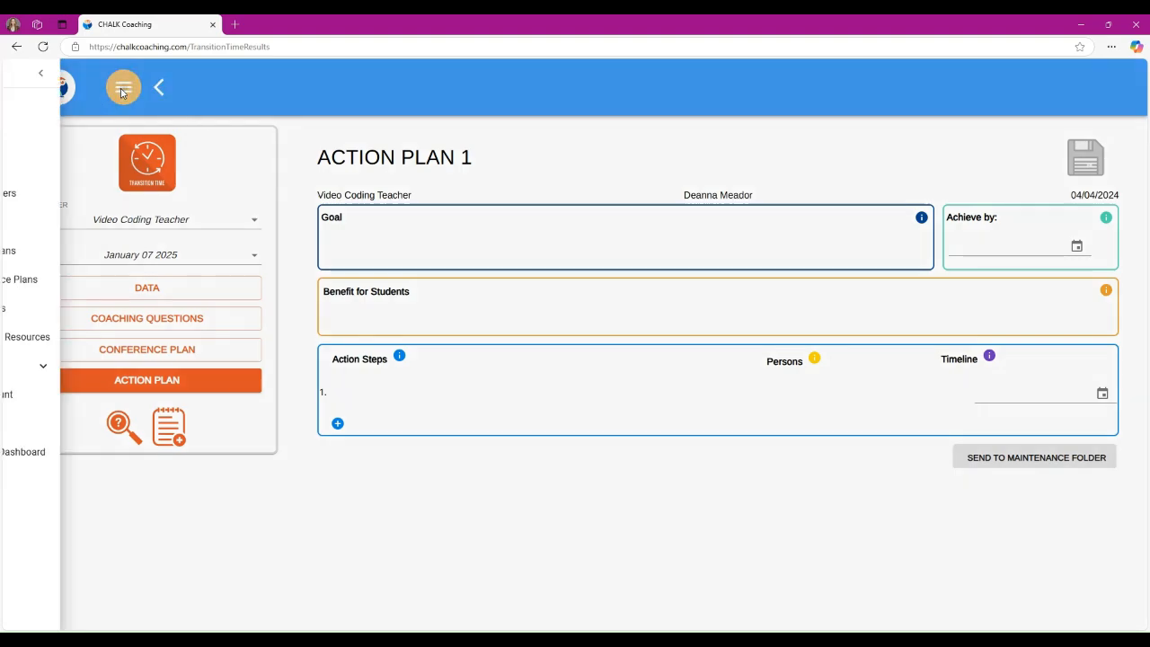
click(58, 106)
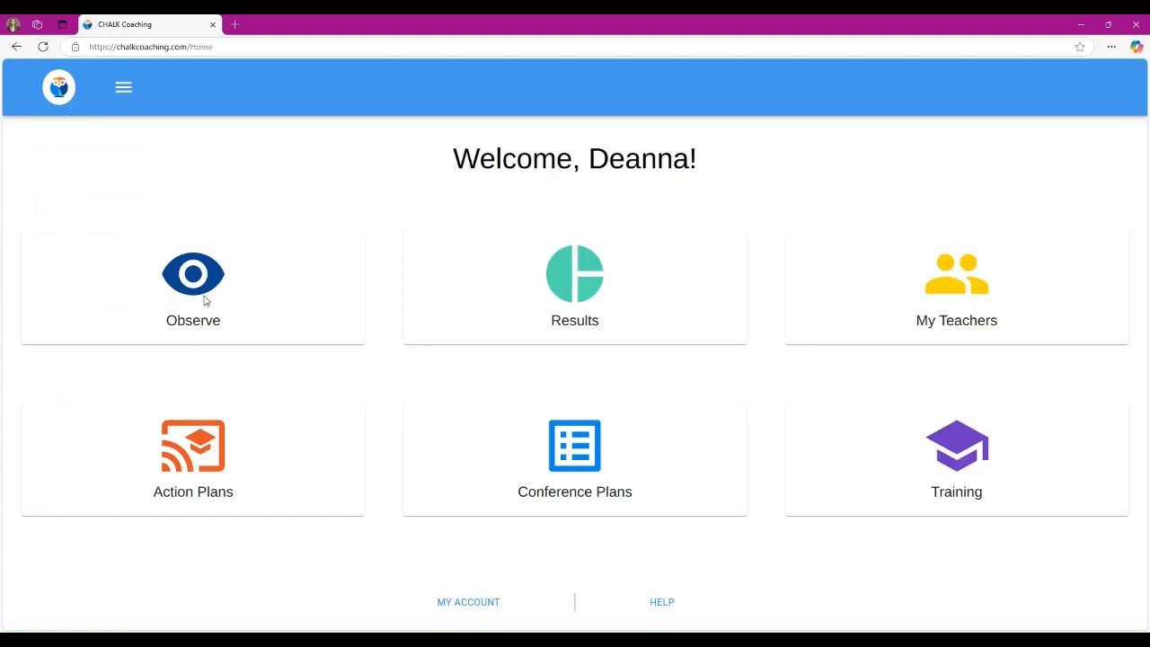